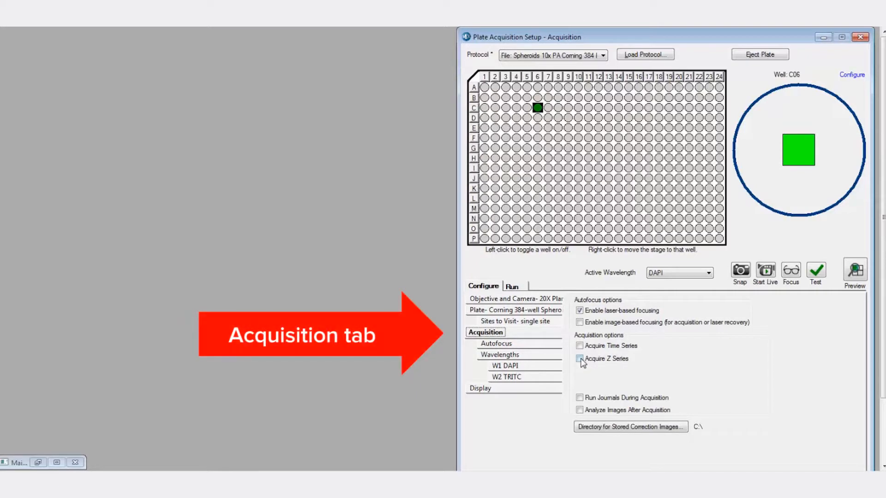
# - Enable Z series acquisition for the plate protocol and open the autofocus settings
pyautogui.click(580, 359)
pyautogui.click(496, 344)
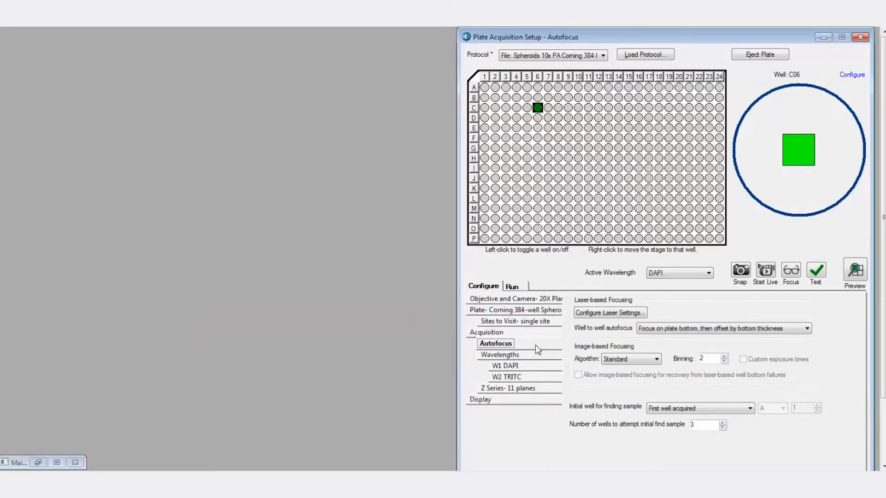
# - Start calculating the W1 DAPI offset from a Z stack with a custom range of 300 µm and a 10 µm step
pyautogui.click(524, 365)
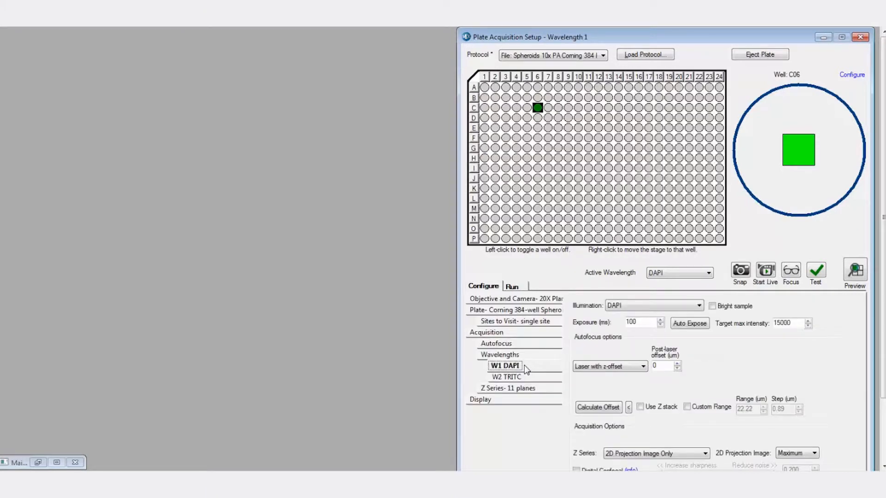
pyautogui.click(640, 408)
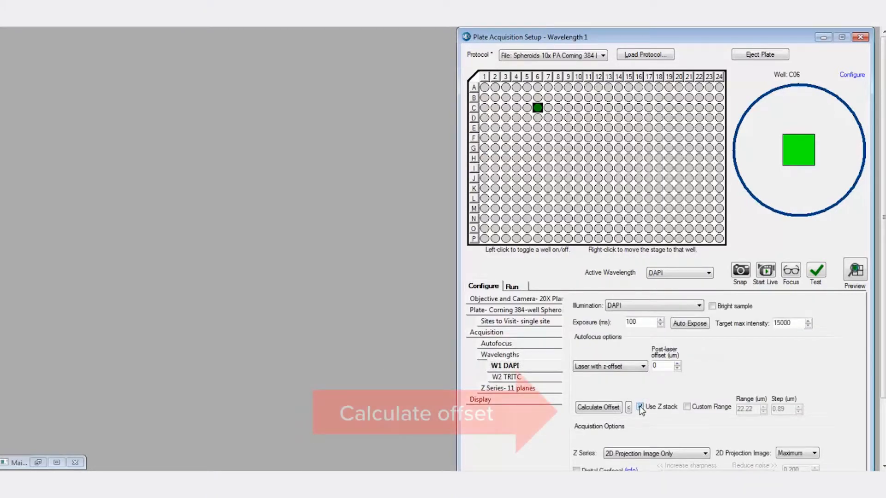
pyautogui.click(688, 408)
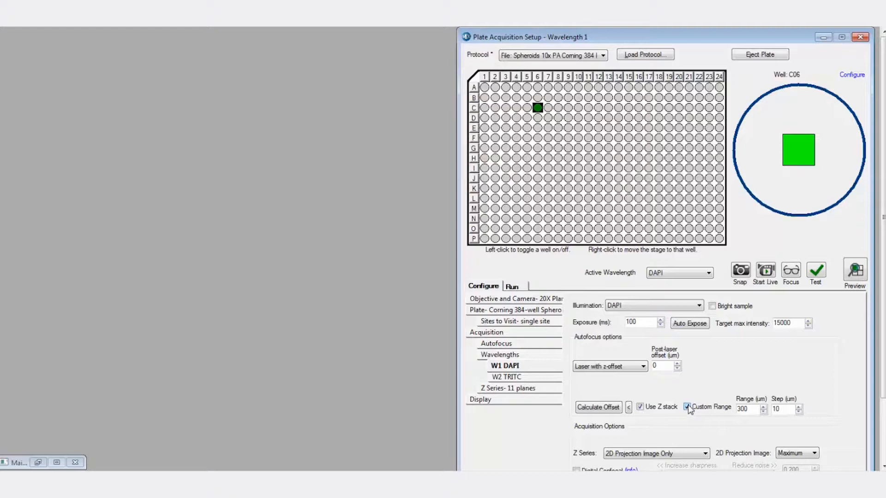
pyautogui.click(606, 408)
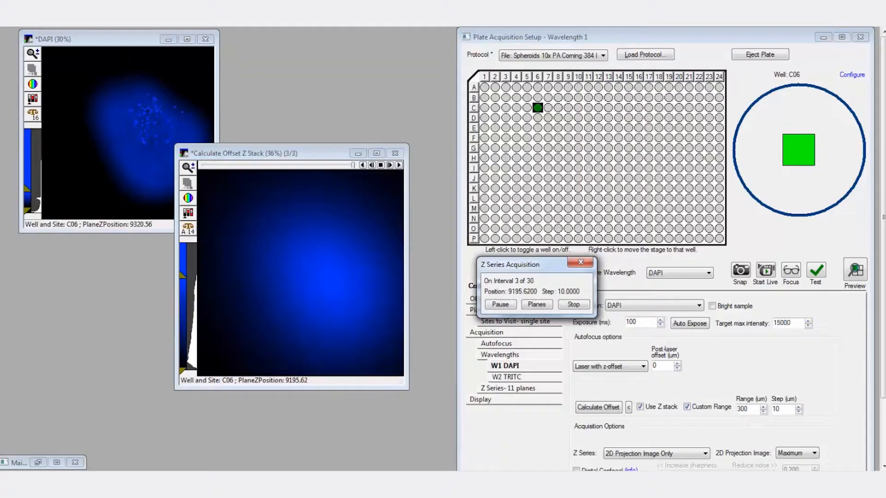
# - Bring up Calculator, brighten the offset Z stack display and browse the stack to plane 25
pyautogui.click(394, 481)
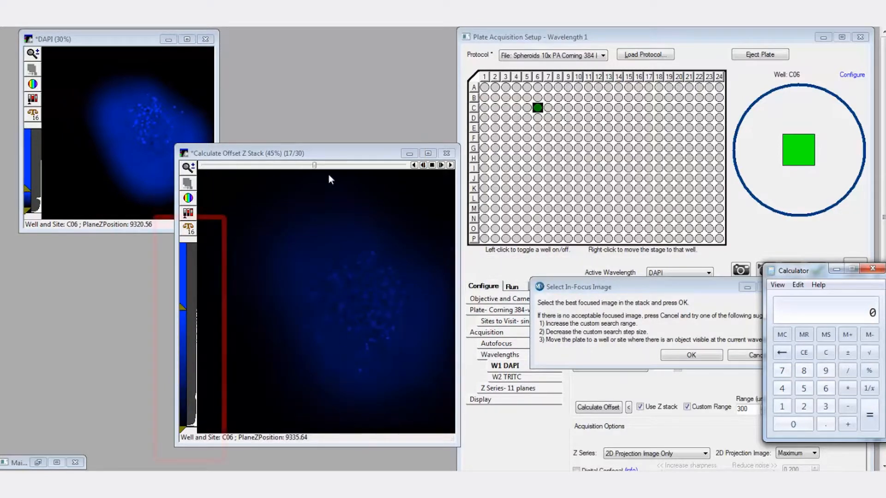
pyautogui.moveTo(182, 306); pyautogui.dragTo(183, 341)
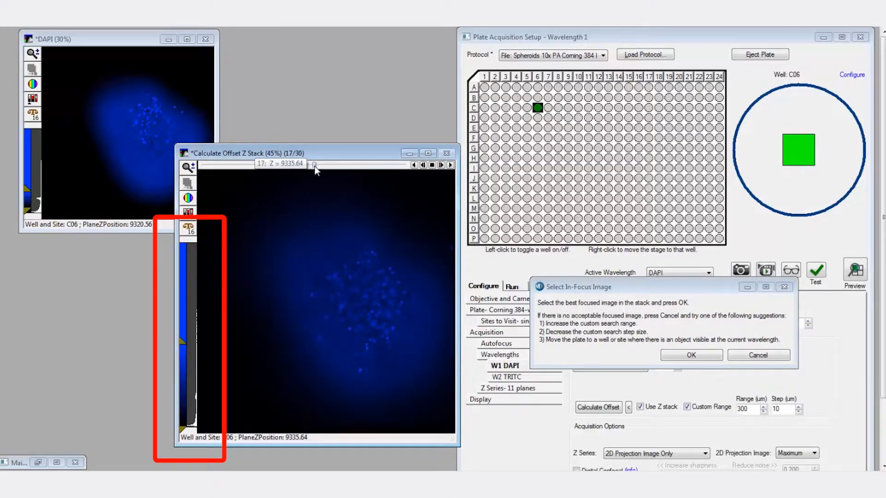
pyautogui.moveTo(316, 168); pyautogui.dragTo(370, 173)
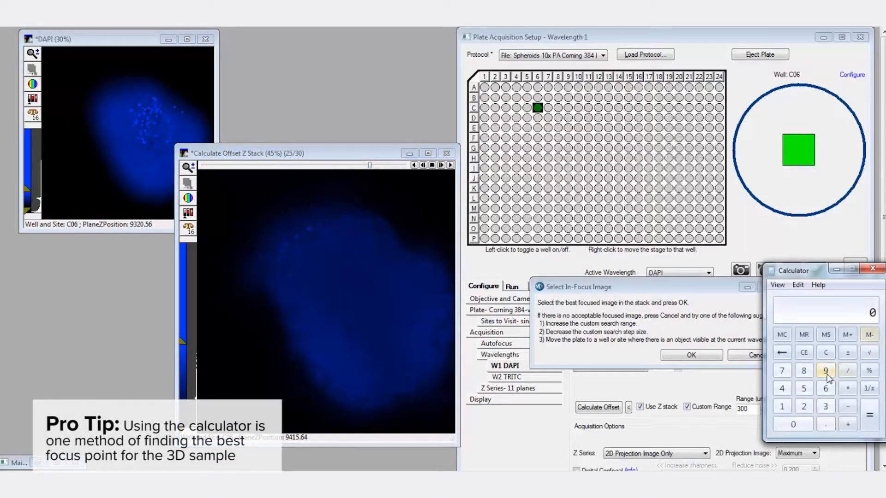
# - Enter 9515 in Calculator as the upper Z position of a subtraction
pyautogui.click(826, 371)
pyautogui.click(804, 389)
pyautogui.click(782, 406)
pyautogui.click(804, 389)
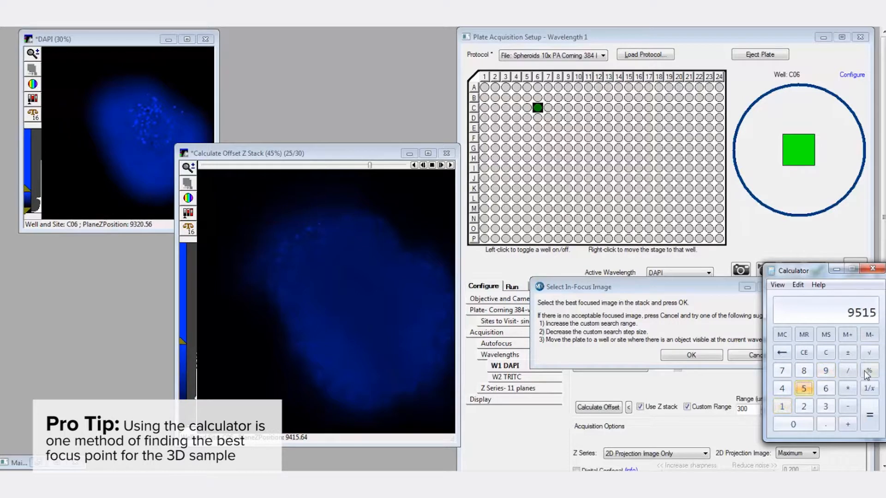
pyautogui.click(848, 406)
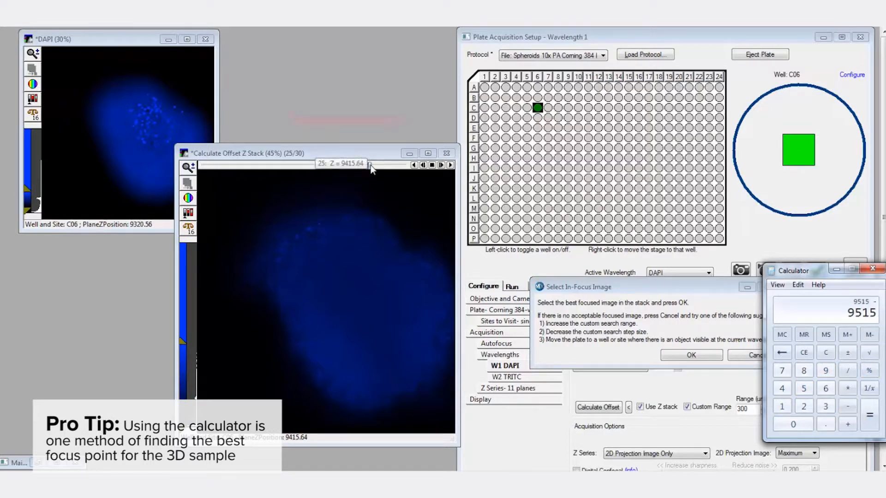
# - Browse the stack to plane 15, subtract 9315 as the lower Z position in Calculator, and close Calculator
pyautogui.moveTo(369, 165); pyautogui.dragTo(302, 170)
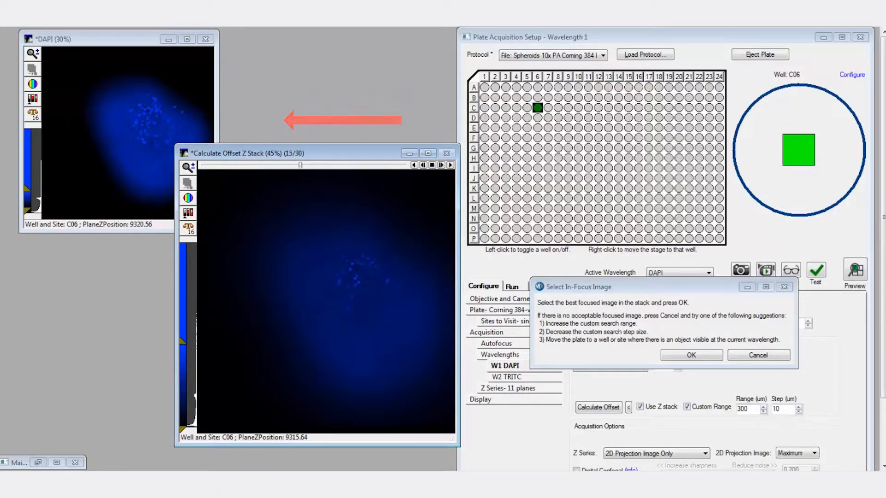
pyautogui.hotkey('alt', 'Tab')
pyautogui.click(826, 371)
pyautogui.click(826, 407)
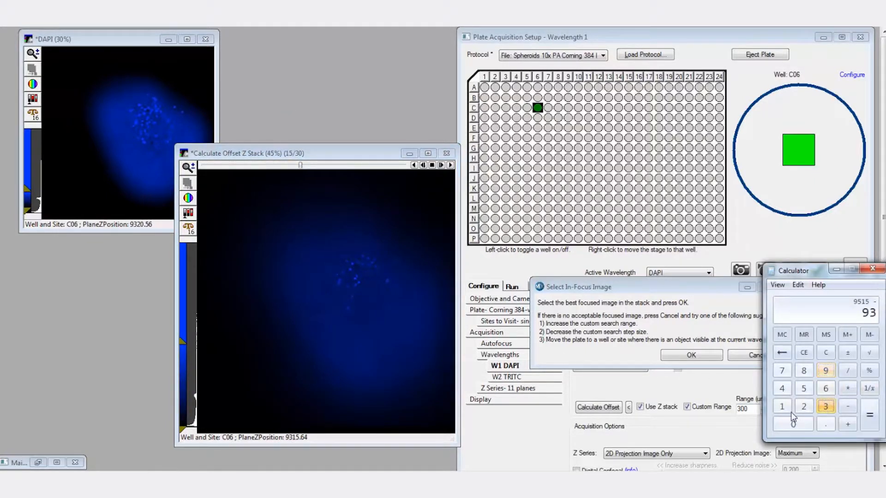
pyautogui.click(782, 406)
pyautogui.click(804, 389)
pyautogui.click(869, 415)
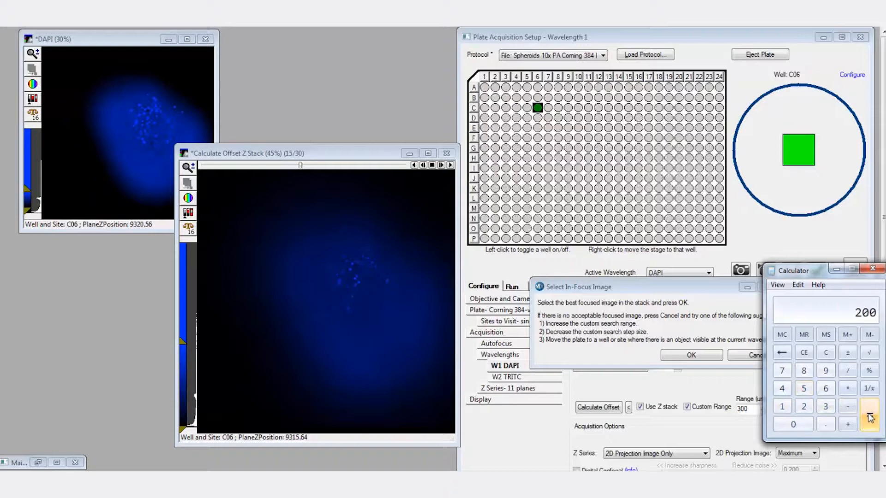
pyautogui.click(873, 270)
# - Select plane 22 as the in-focus DAPI image and replace the current offset with the calculated one
pyautogui.moveTo(299, 168)
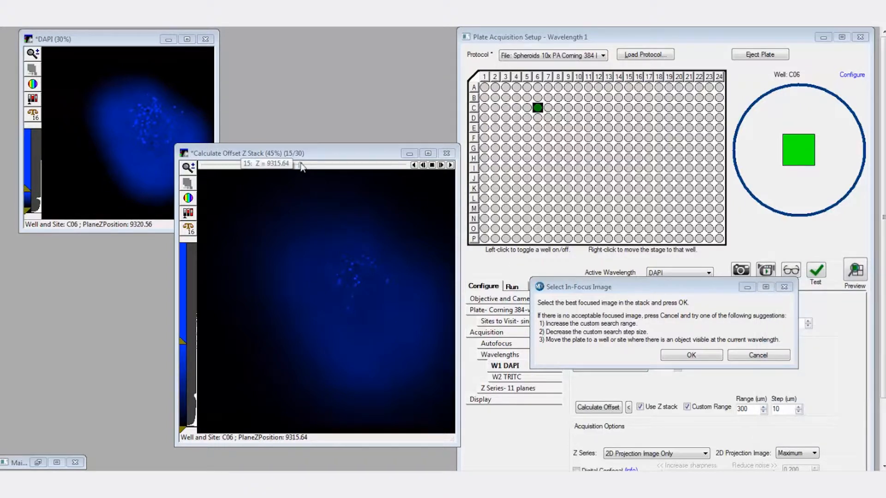
pyautogui.moveTo(299, 168); pyautogui.dragTo(349, 169)
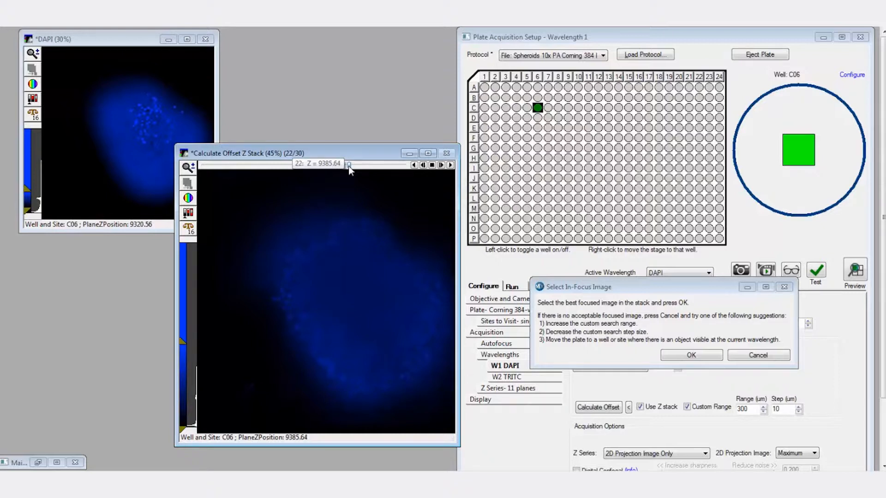
pyautogui.click(696, 358)
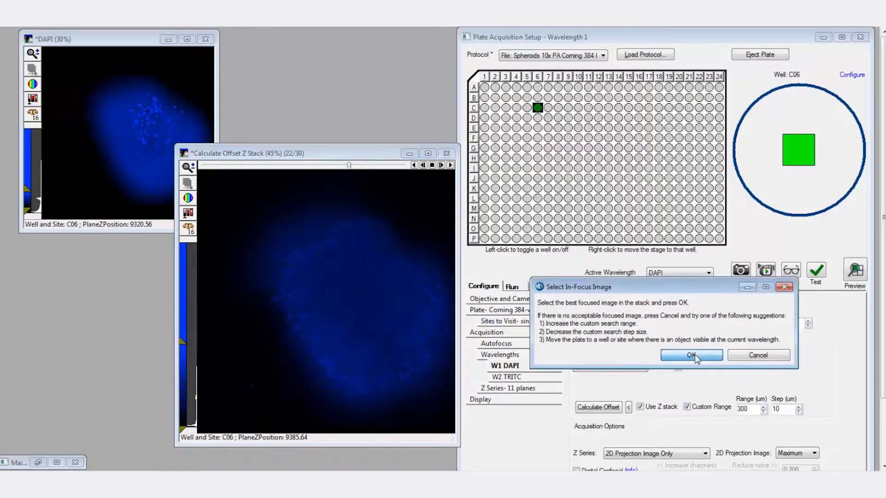
pyautogui.click(483, 290)
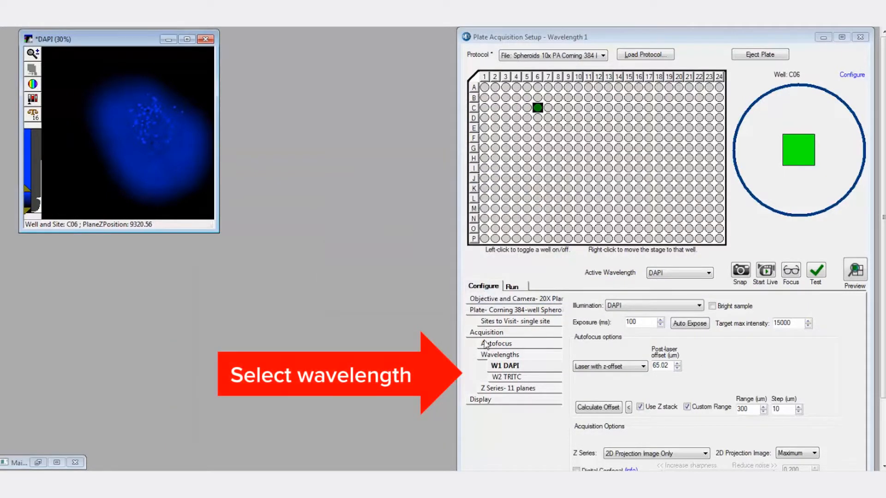
# - Calculate the W2 TRITC offset from a Z stack, using plane 13 as the in-focus image, and accept the calculated offset
pyautogui.click(514, 378)
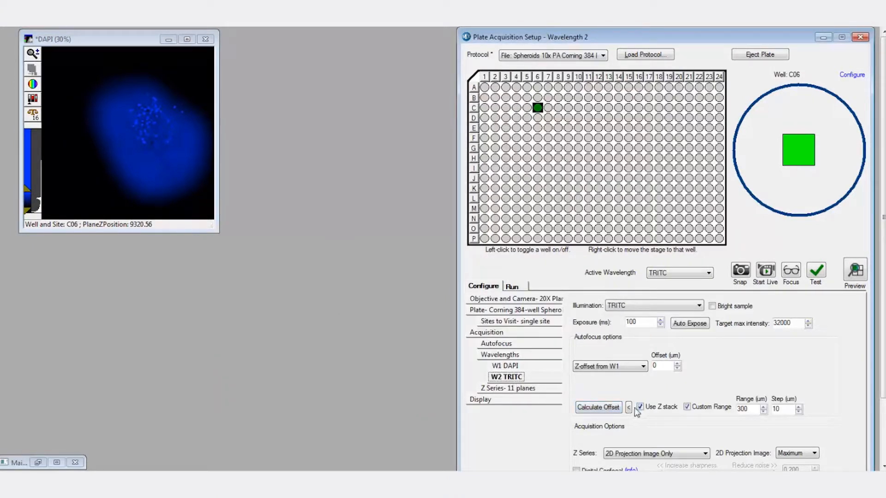
pyautogui.click(601, 409)
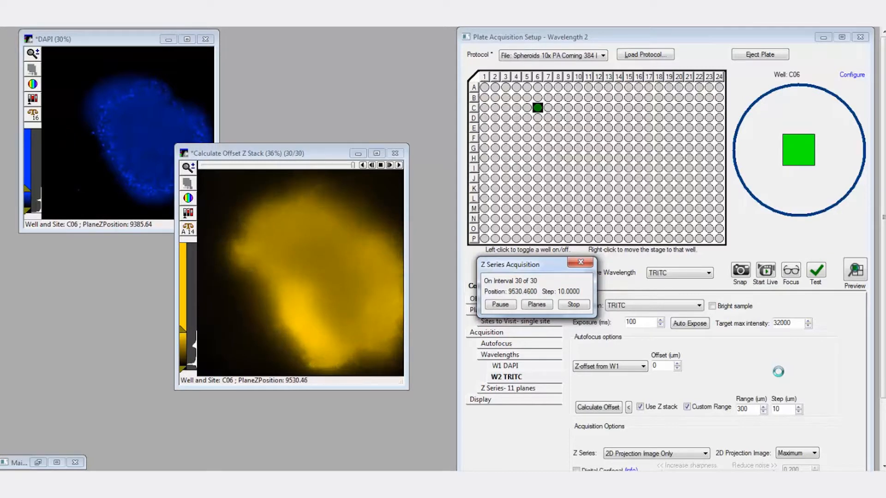
pyautogui.moveTo(349, 166); pyautogui.dragTo(285, 164)
pyautogui.click(681, 357)
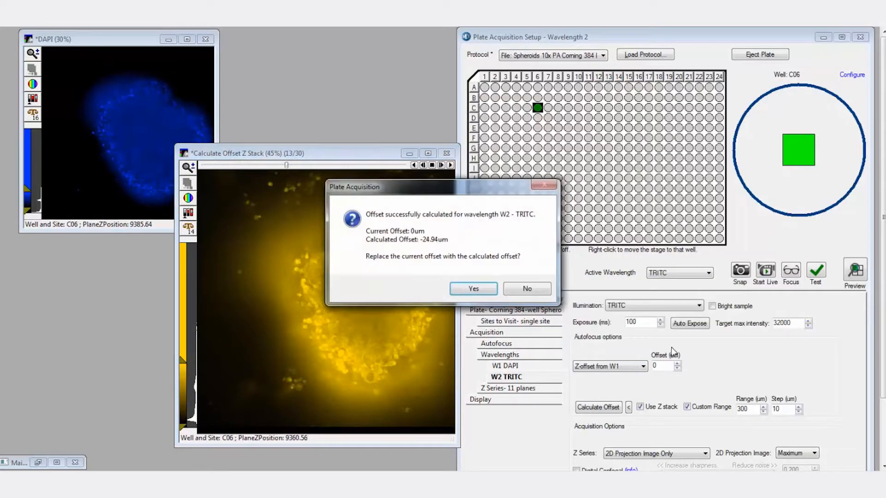
pyautogui.click(474, 289)
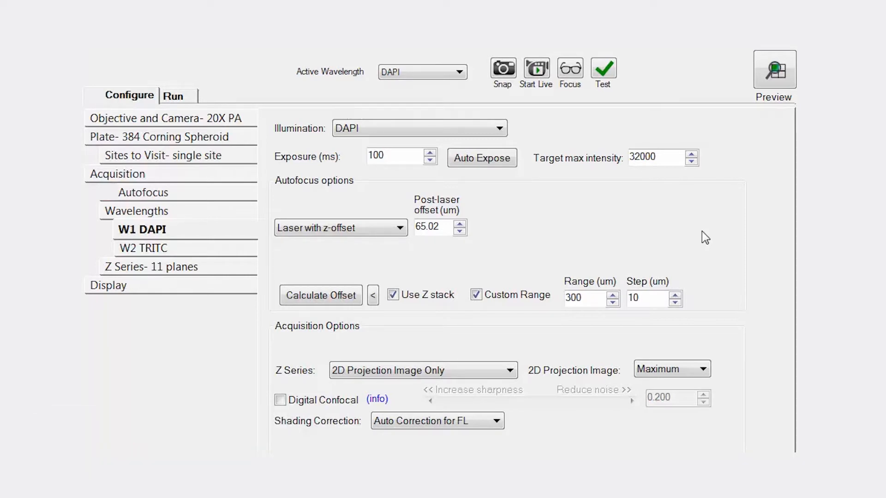
# - Set the DAPI acquisition to Z Series and 2D Projection Image, keeping the Maximum projection
pyautogui.click(511, 372)
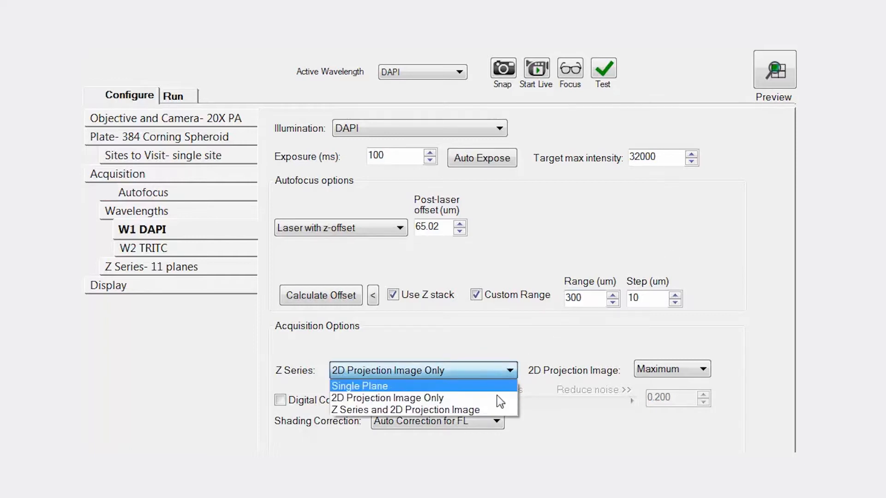
pyautogui.click(485, 411)
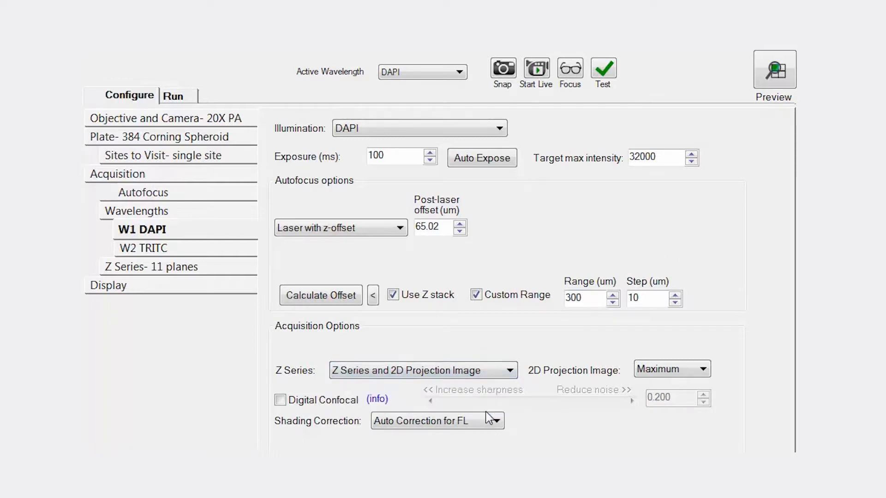
pyautogui.click(703, 370)
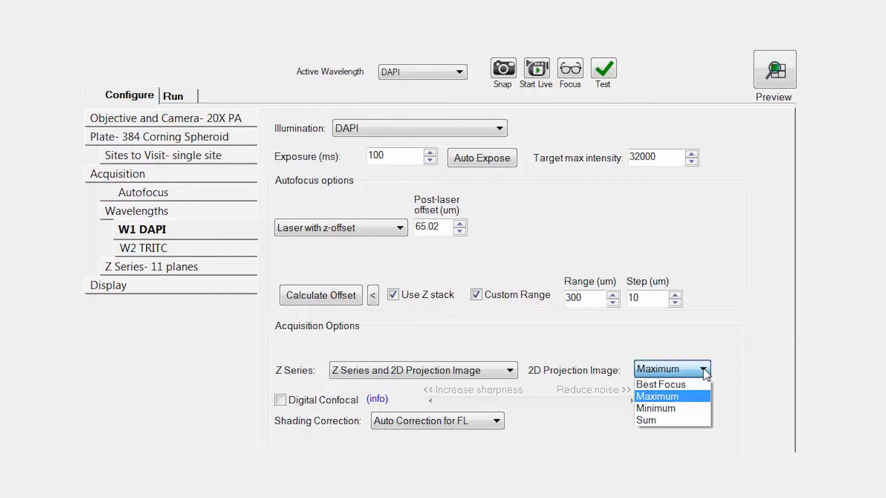
pyautogui.click(711, 341)
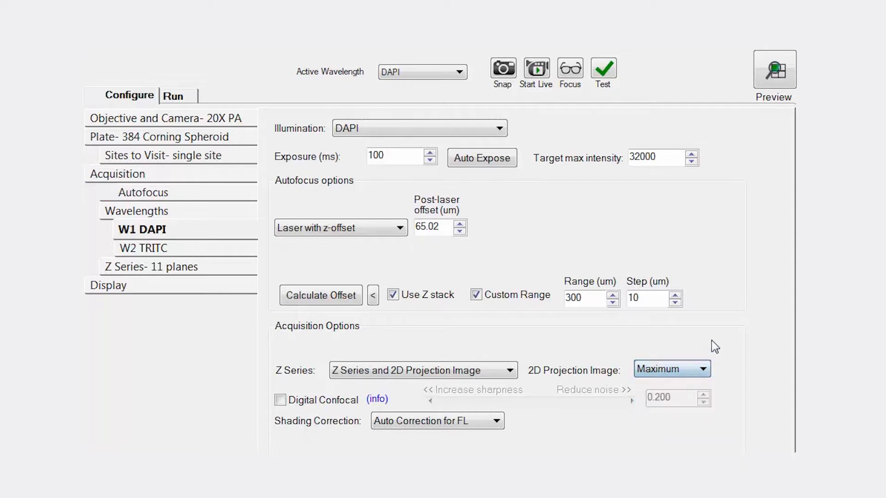
# - Set the Z series option for W2 TRITC to Z Series and 2D Projection Image
pyautogui.click(206, 247)
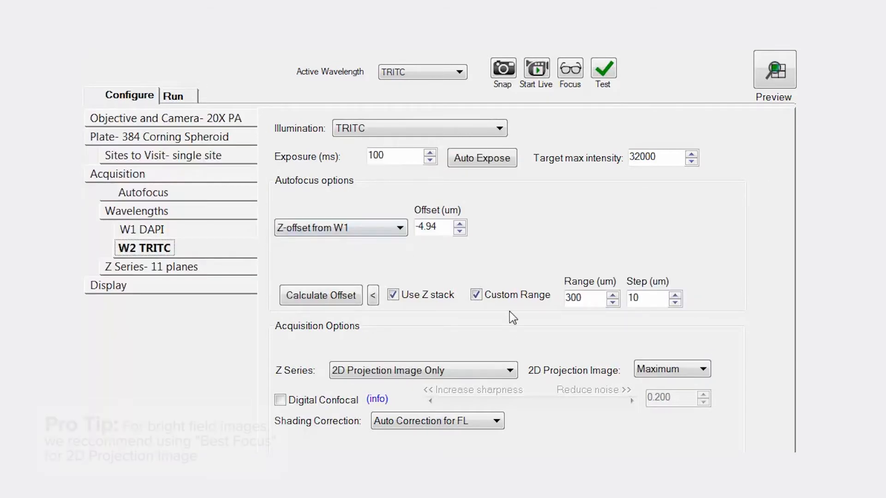
pyautogui.click(510, 371)
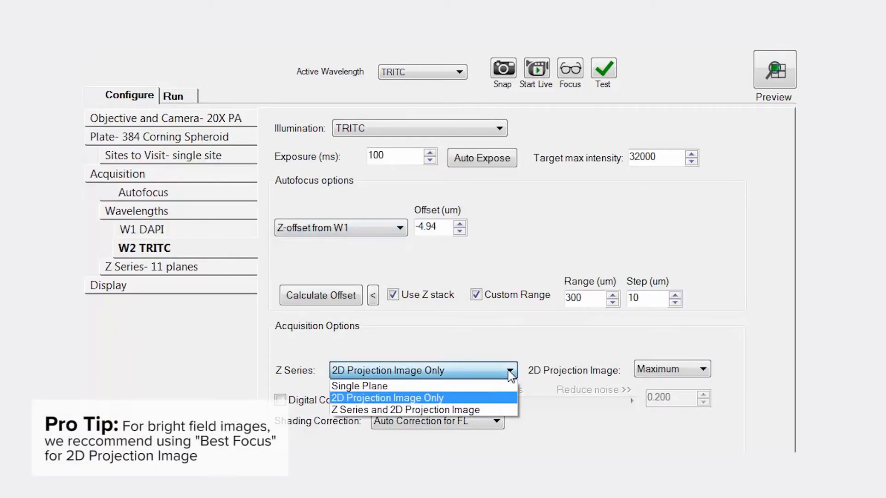
pyautogui.click(479, 412)
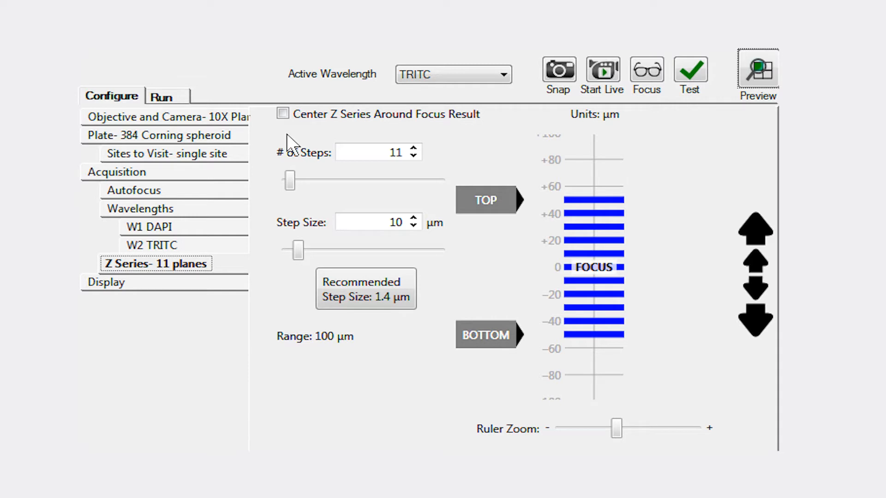
# - Center the Z series around the focus result and widen its range to 170 µm with 18 steps
pyautogui.click(283, 114)
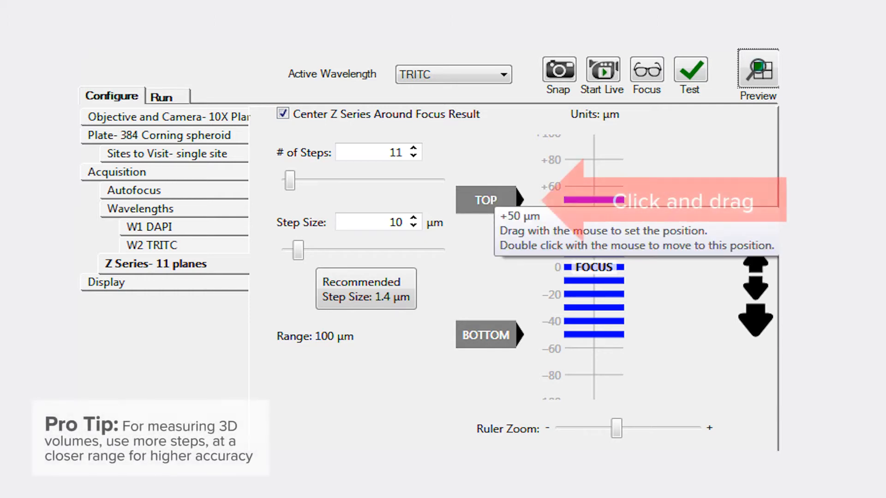
pyautogui.moveTo(489, 201); pyautogui.dragTo(489, 153)
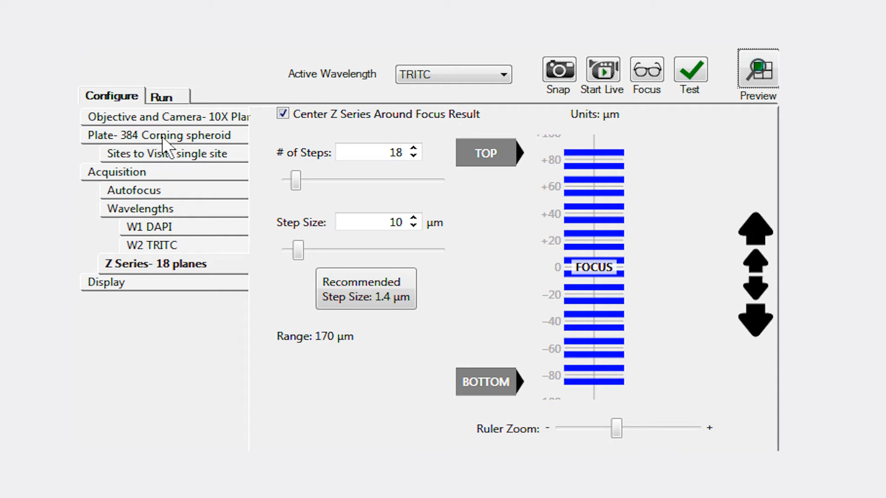
# - Go to the run settings and brighten the DAPI image during plate acquisition with an upper display limit of about 11875
pyautogui.click(172, 102)
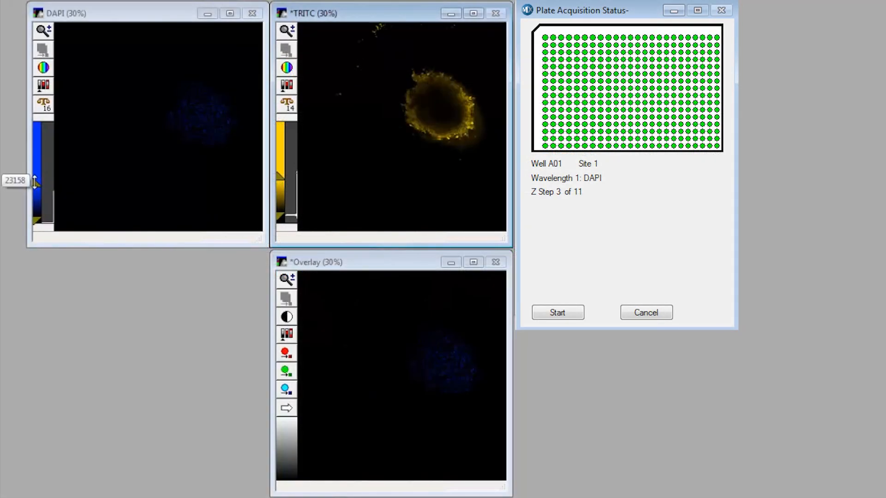
pyautogui.moveTo(35, 182); pyautogui.dragTo(35, 200)
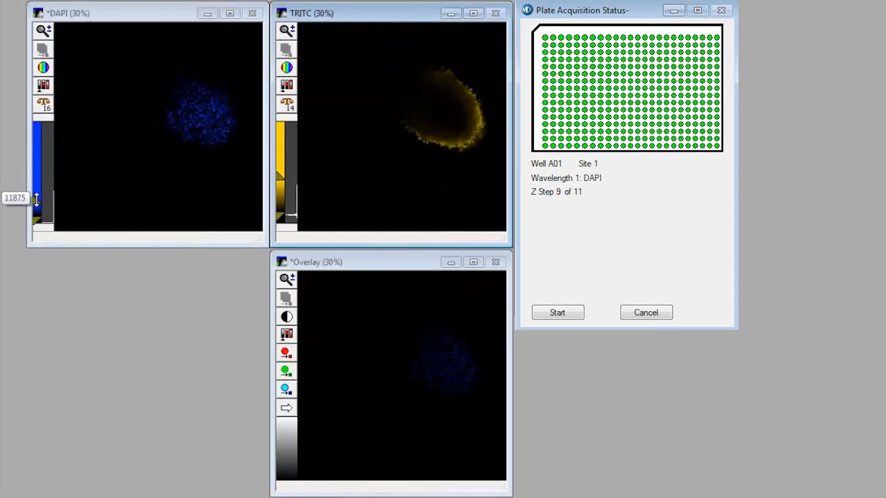